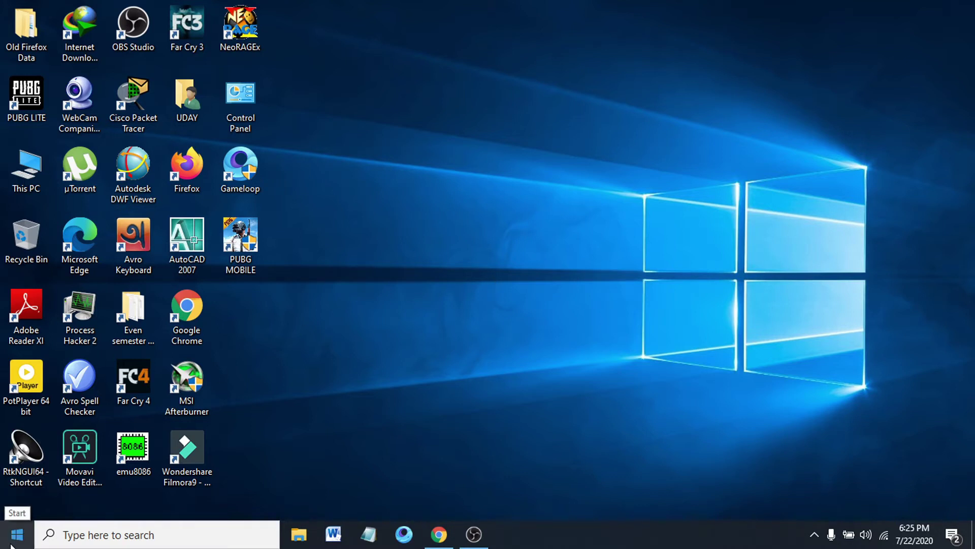
Step: Launch Windows Settings from the Start menu's gear icon
{"action": "left_click", "coordinate": [17, 540]}
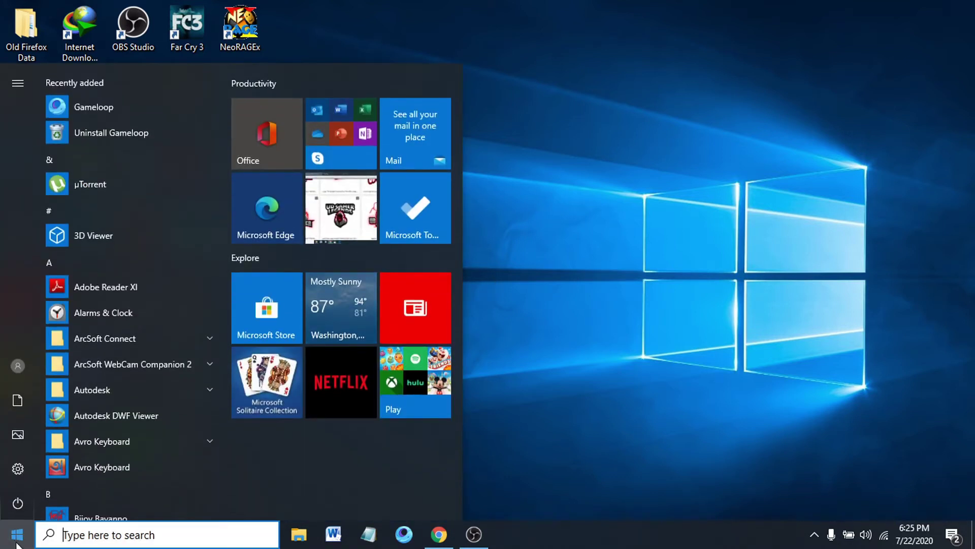
{"action": "left_click", "coordinate": [15, 474]}
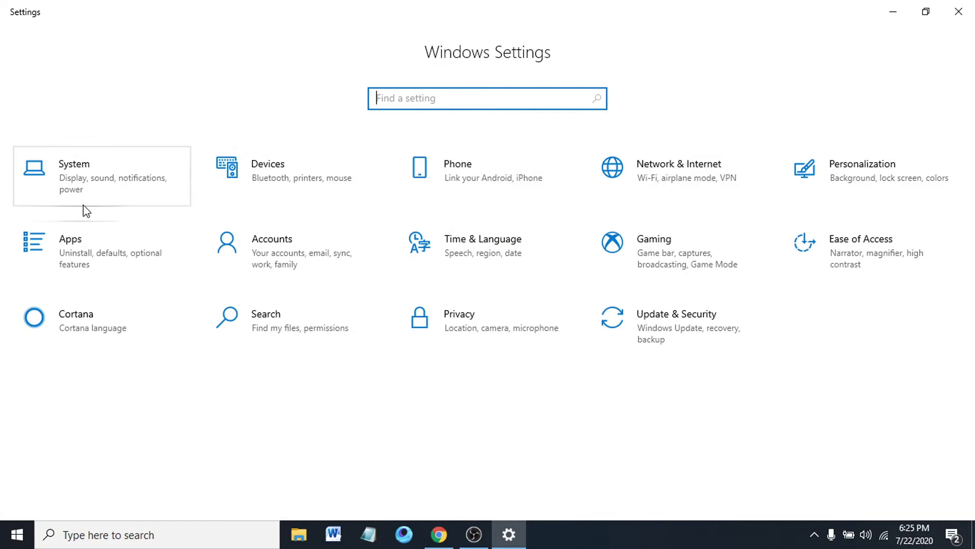
Step: Go to System > Display, where scaling shows 100% (Recommended)
{"action": "left_click", "coordinate": [93, 179]}
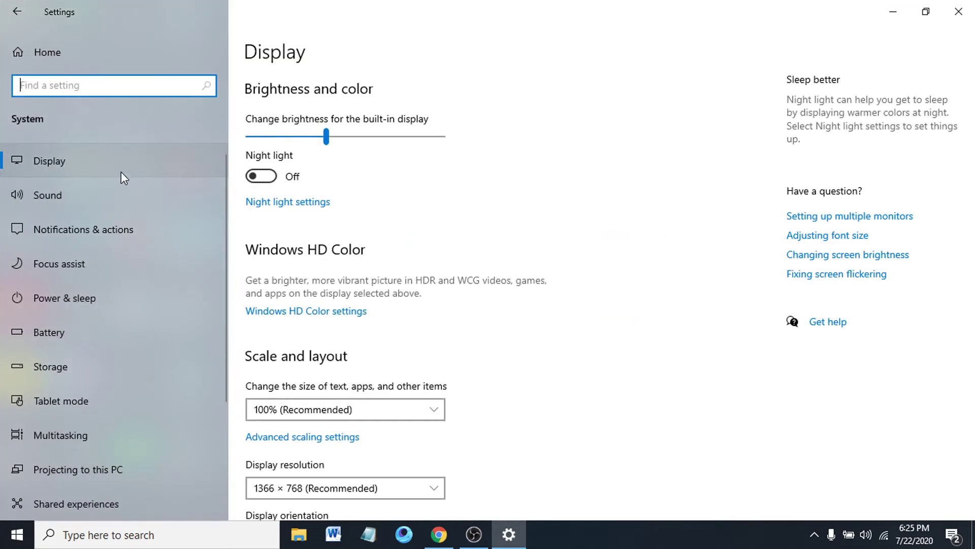
{"action": "left_click", "coordinate": [85, 161]}
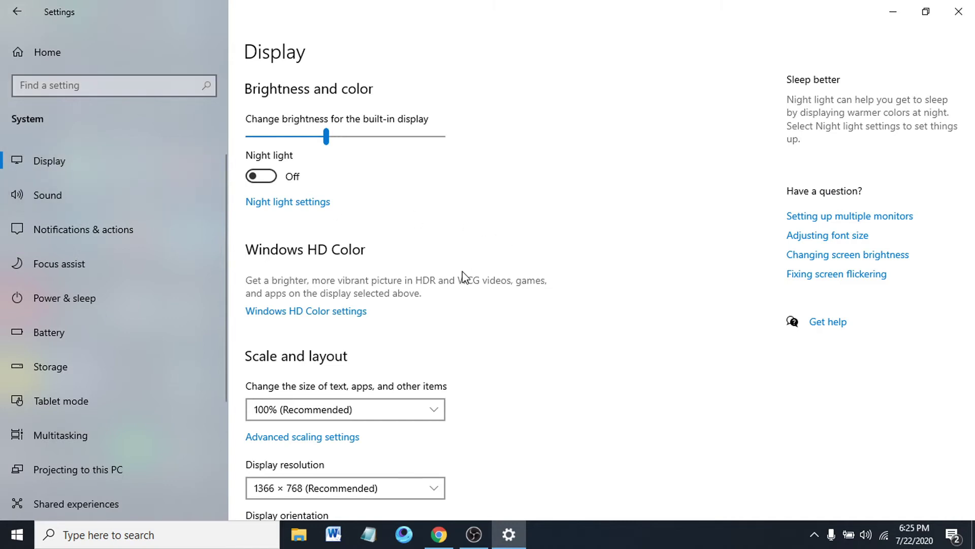
{"action": "scroll", "coordinate": [463, 274], "scroll_direction": "down", "scroll_amount": 3}
{"action": "scroll", "coordinate": [462, 274], "scroll_direction": "up", "scroll_amount": 2}
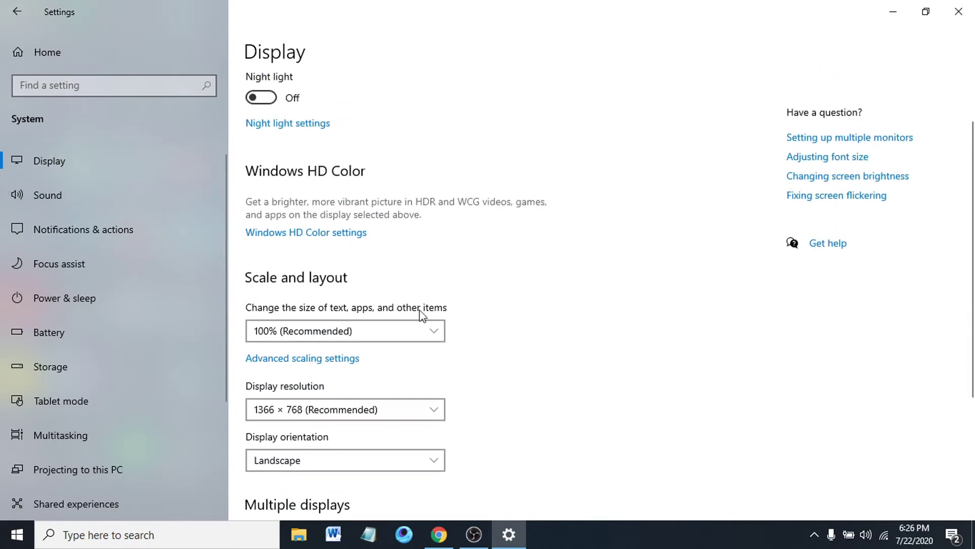
{"action": "scroll", "coordinate": [419, 314], "scroll_direction": "up", "scroll_amount": 1}
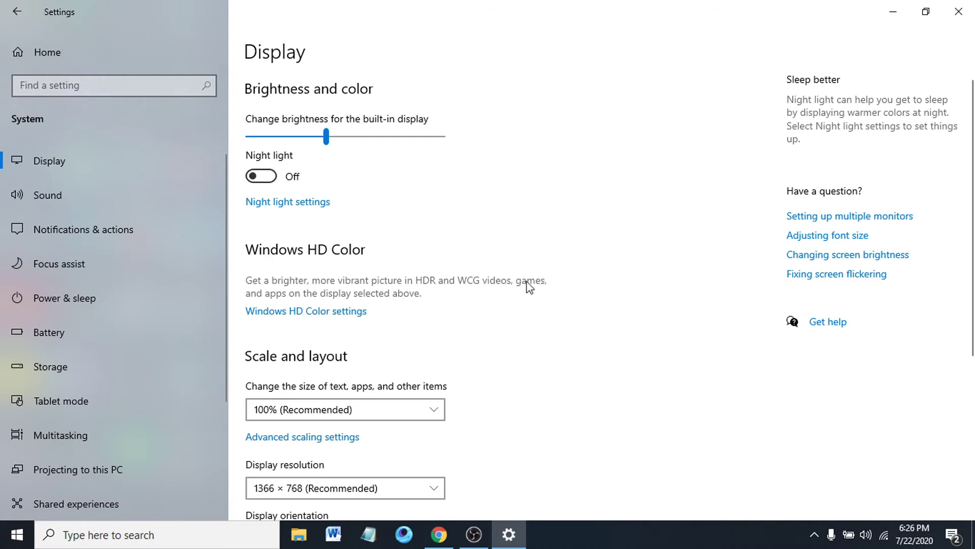
{"action": "scroll", "coordinate": [442, 312], "scroll_direction": "down", "scroll_amount": 1}
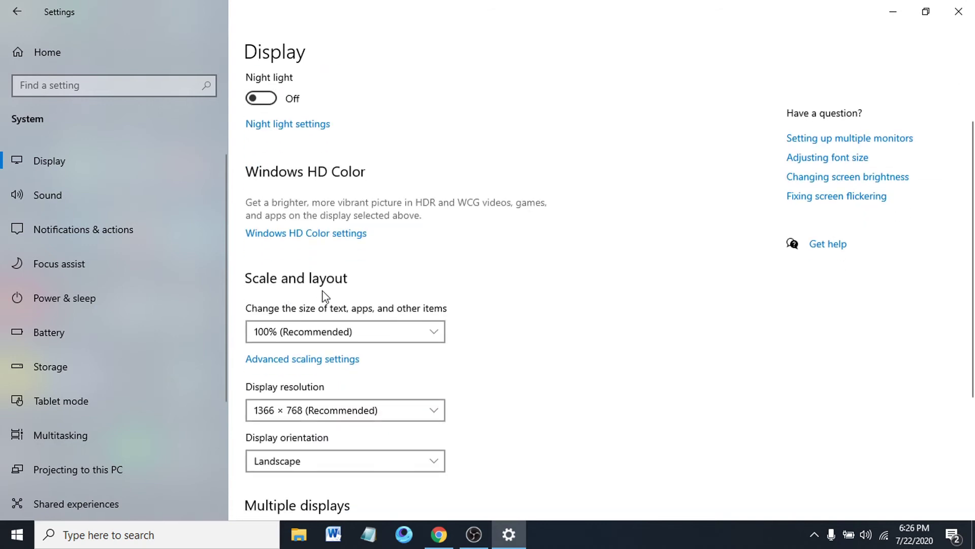
Step: Change the size of text, apps, and other items from 100% to 125%
{"action": "left_click", "coordinate": [412, 340]}
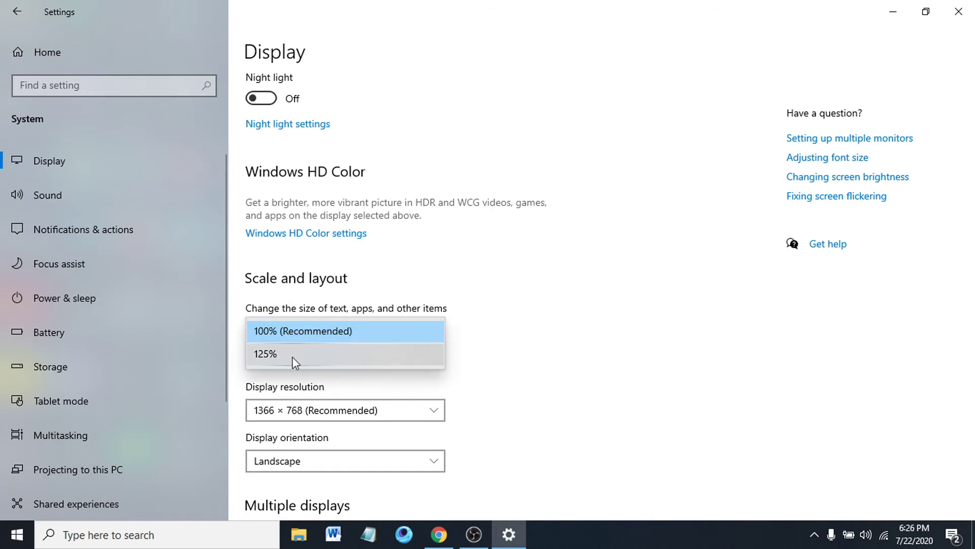
{"action": "left_click", "coordinate": [328, 358]}
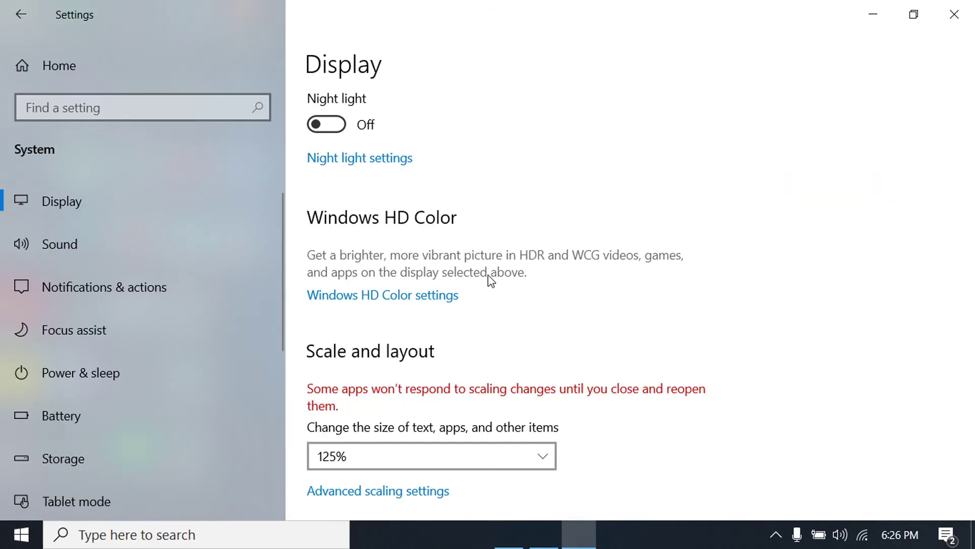
{"action": "scroll", "coordinate": [562, 259], "scroll_direction": "down", "scroll_amount": 3}
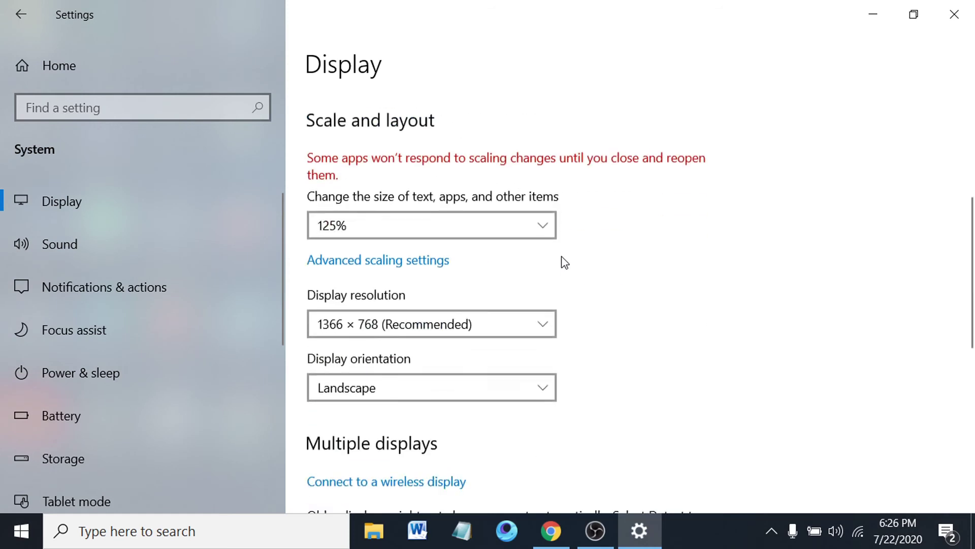
{"action": "scroll", "coordinate": [561, 261], "scroll_direction": "up", "scroll_amount": 4}
{"action": "scroll", "coordinate": [563, 262], "scroll_direction": "up", "scroll_amount": 1}
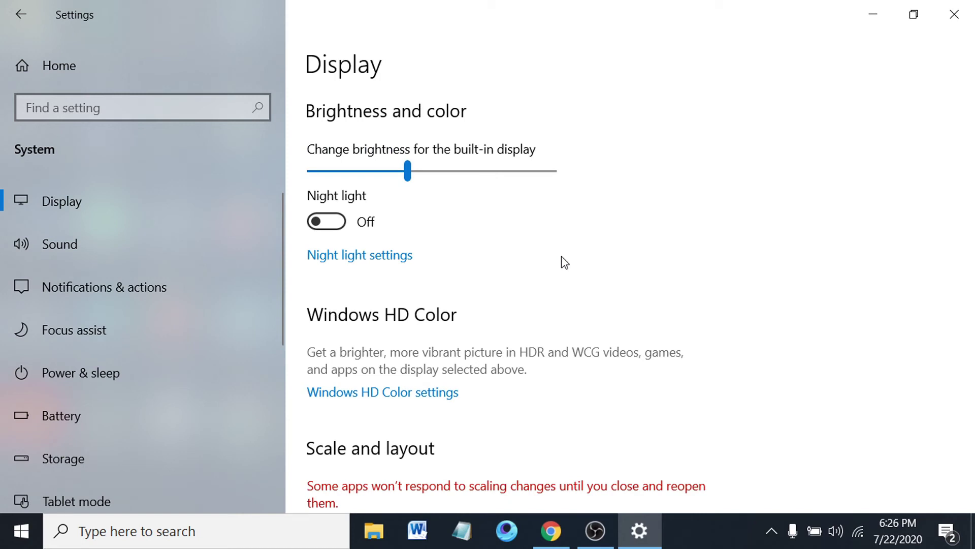
{"action": "scroll", "coordinate": [601, 286], "scroll_direction": "down", "scroll_amount": 2}
{"action": "scroll", "coordinate": [601, 285], "scroll_direction": "up", "scroll_amount": 1}
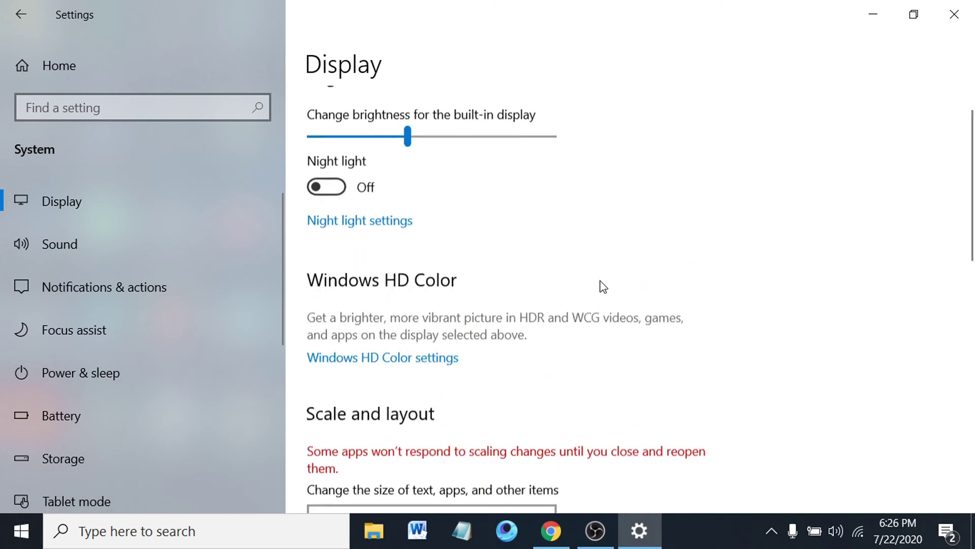
{"action": "scroll", "coordinate": [602, 286], "scroll_direction": "down", "scroll_amount": 1}
{"action": "scroll", "coordinate": [601, 285], "scroll_direction": "up", "scroll_amount": 1}
{"action": "scroll", "coordinate": [601, 285], "scroll_direction": "down", "scroll_amount": 2}
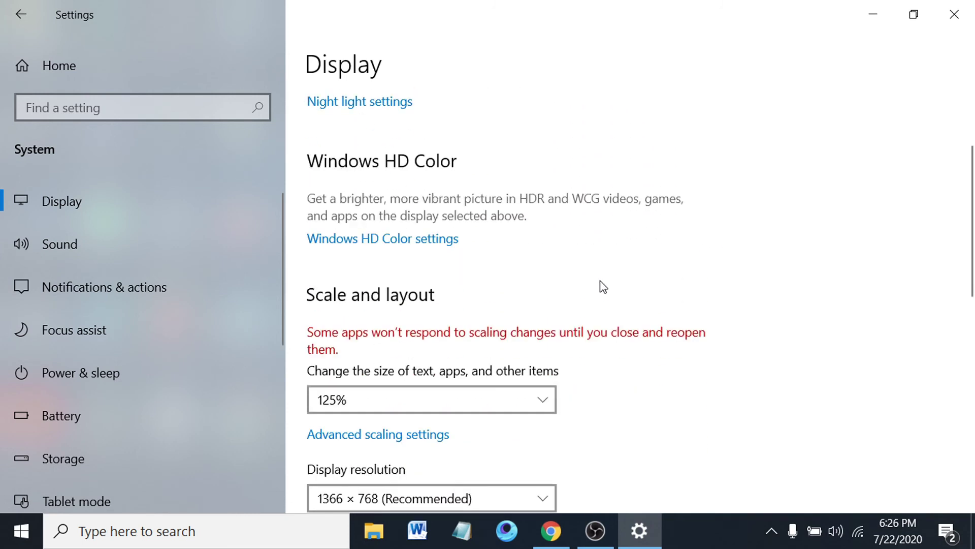
{"action": "scroll", "coordinate": [602, 285], "scroll_direction": "down", "scroll_amount": 1}
{"action": "scroll", "coordinate": [601, 285], "scroll_direction": "up", "scroll_amount": 3}
{"action": "scroll", "coordinate": [601, 286], "scroll_direction": "up", "scroll_amount": 1}
{"action": "scroll", "coordinate": [514, 359], "scroll_direction": "down", "scroll_amount": 2}
{"action": "scroll", "coordinate": [557, 297], "scroll_direction": "up", "scroll_amount": 1}
{"action": "scroll", "coordinate": [495, 333], "scroll_direction": "up", "scroll_amount": 2}
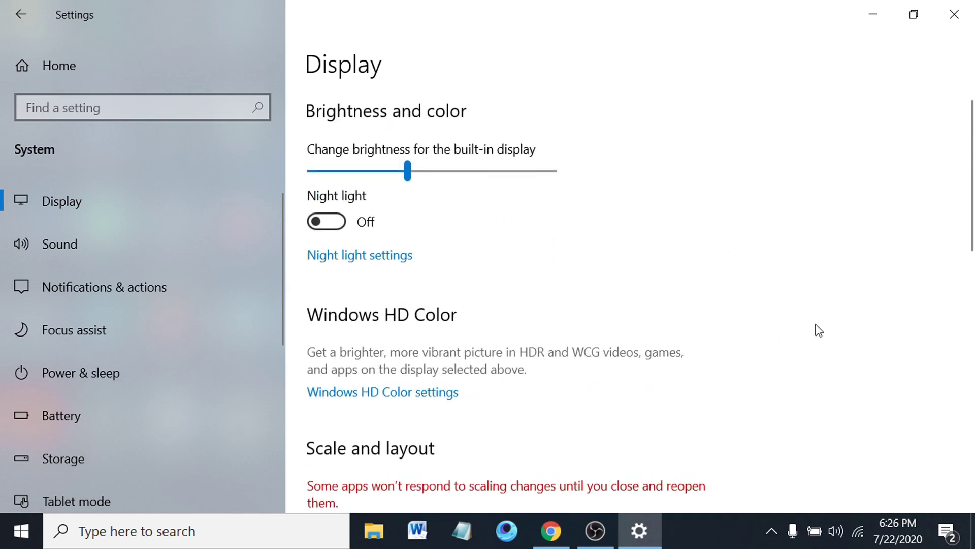
{"action": "scroll", "coordinate": [814, 328], "scroll_direction": "down", "scroll_amount": 2}
Step: Set the Scale and layout dropdown back to 100% (Recommended)
{"action": "left_click", "coordinate": [534, 407]}
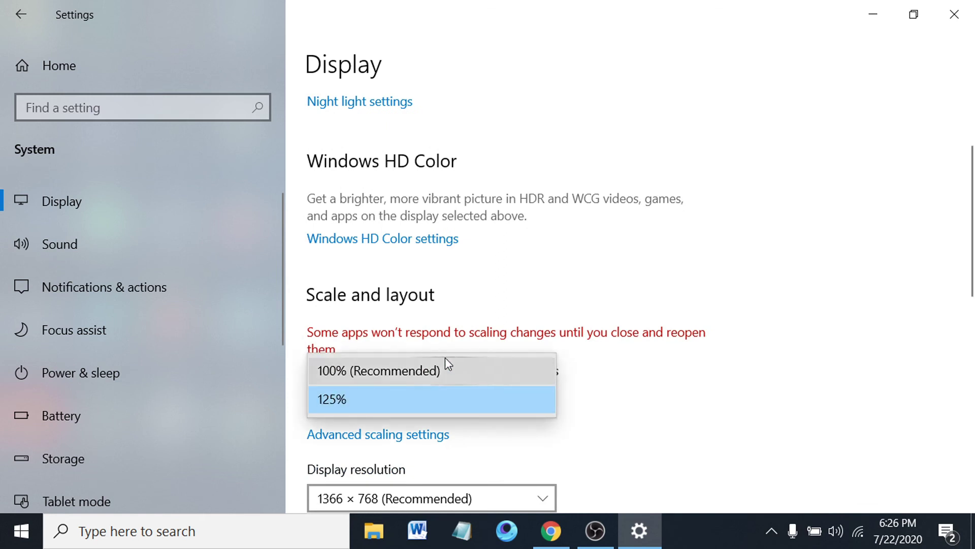
{"action": "left_click", "coordinate": [425, 371]}
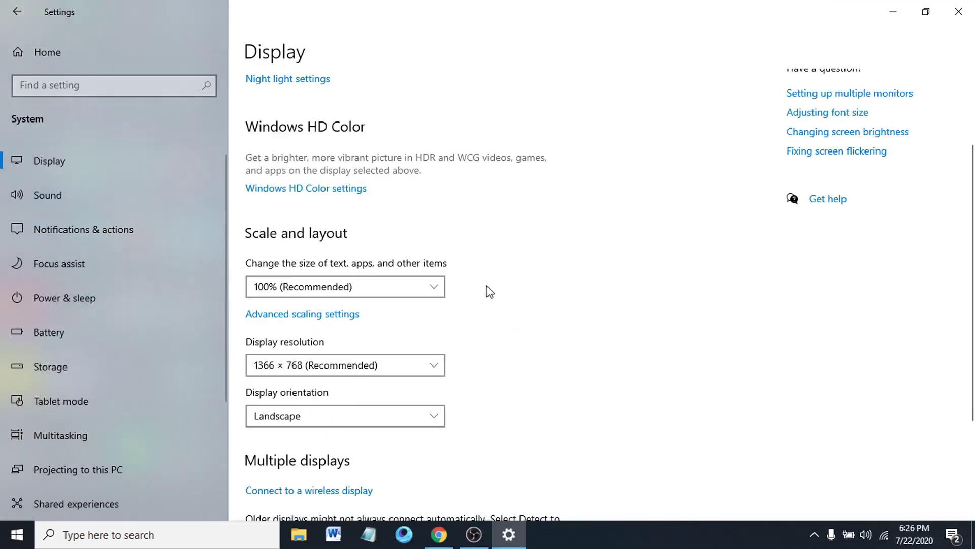